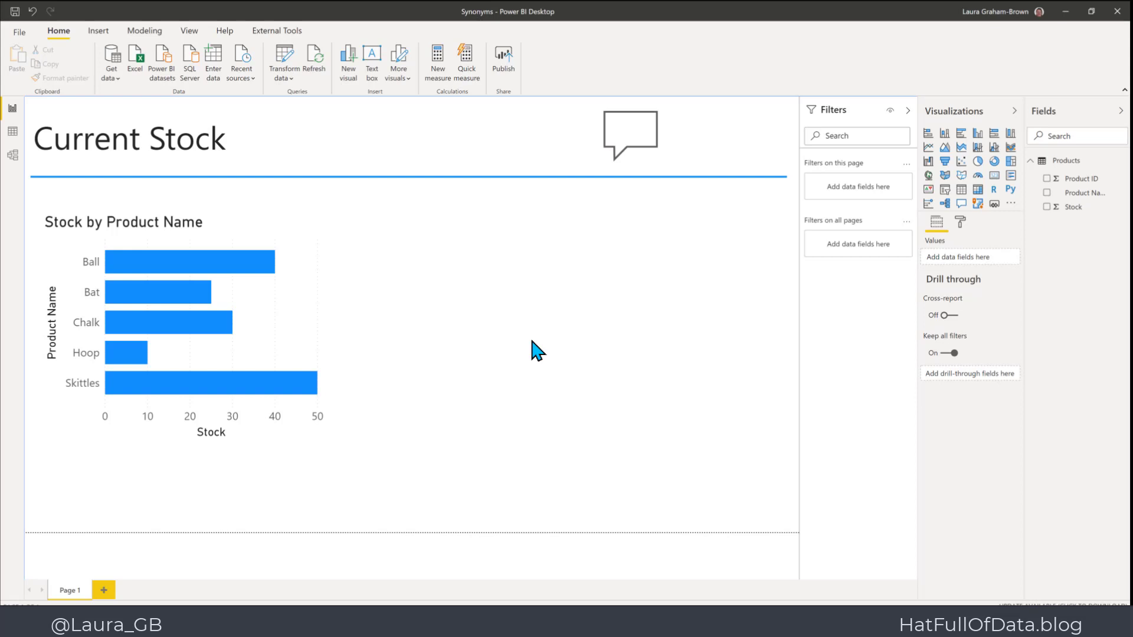
Show the Insert commands and look through the Buttons list without adding a button
click(100, 32)
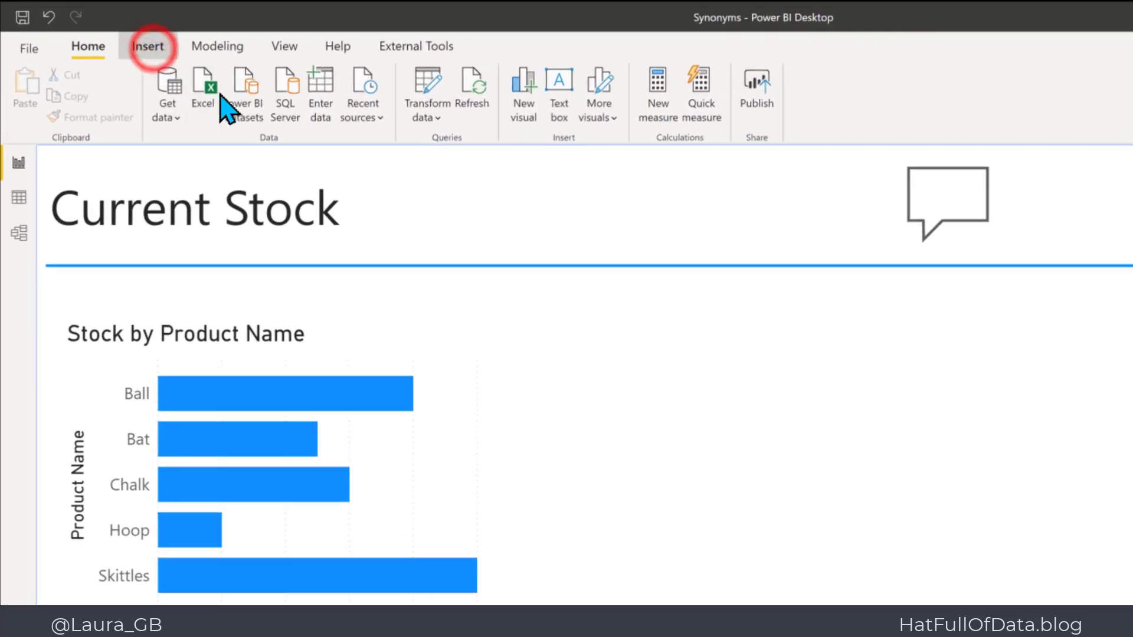
click(461, 109)
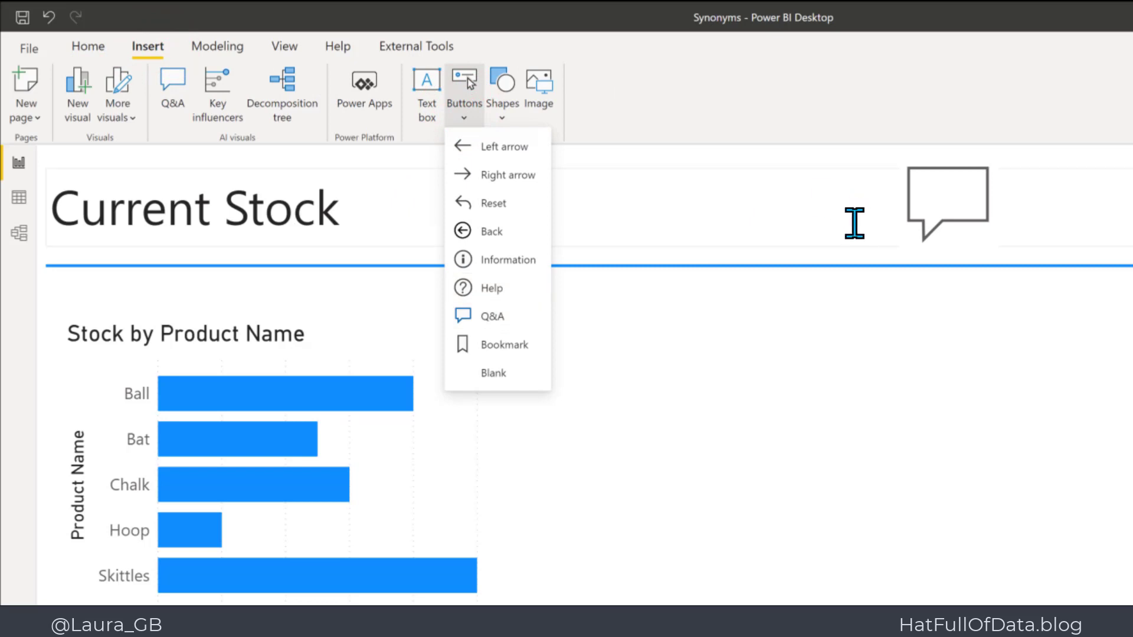
click(970, 411)
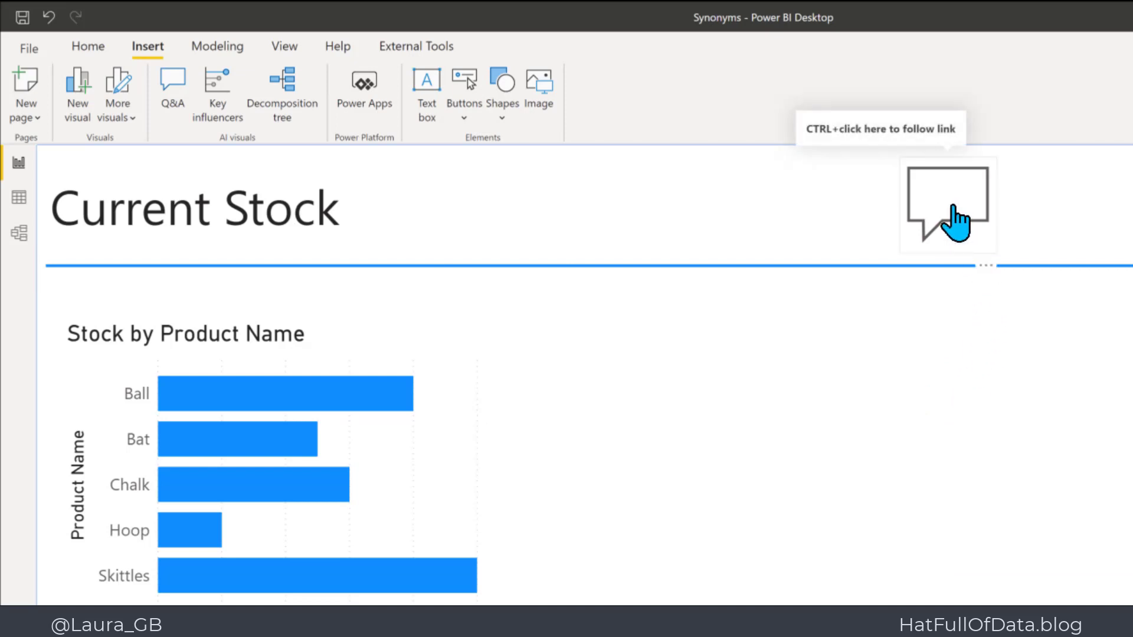
ctrl+click(954, 222)
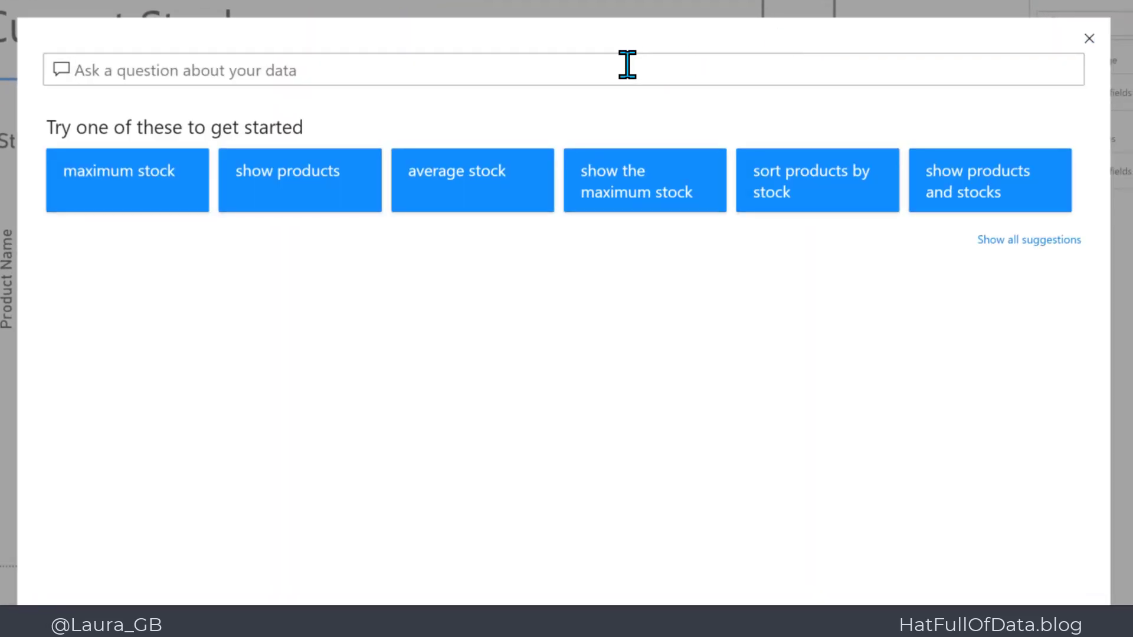
text(how)
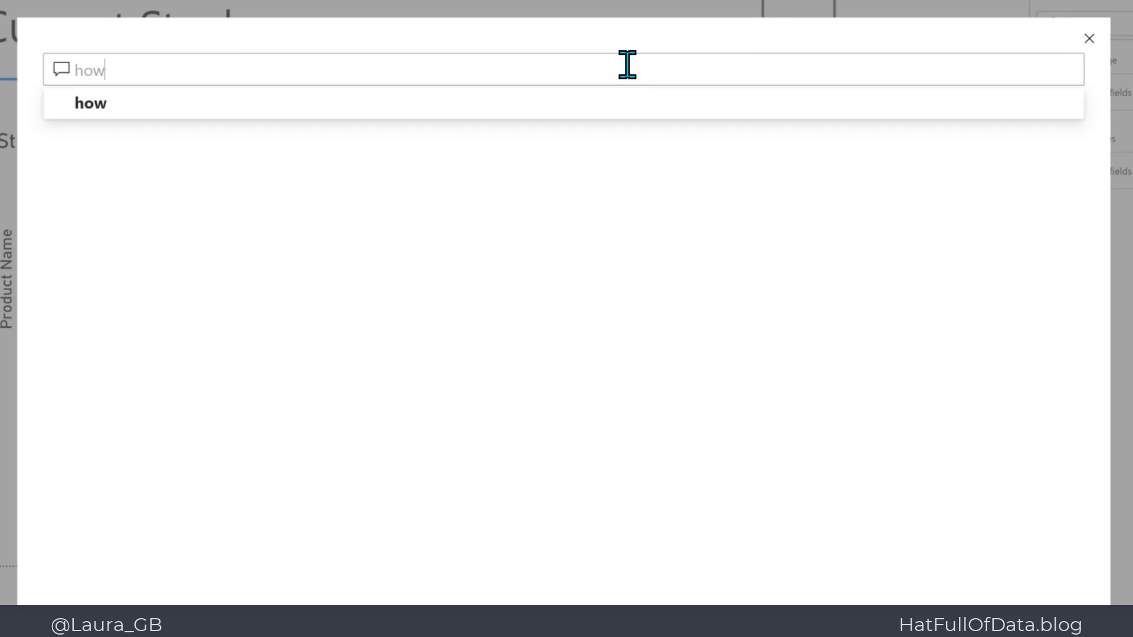
text( many products)
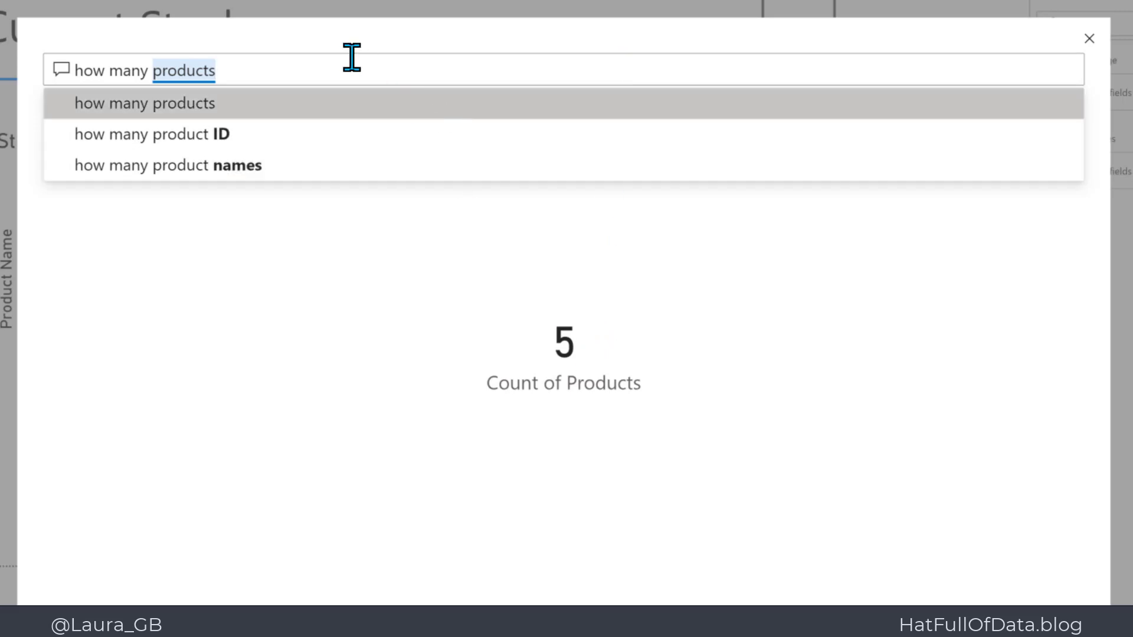
key(BackSpace)
key(BackSpace)
key(BackSpace)
key(BackSpace)
key(BackSpace)
key(BackSpace)
key(BackSpace)
key(BackSpace)
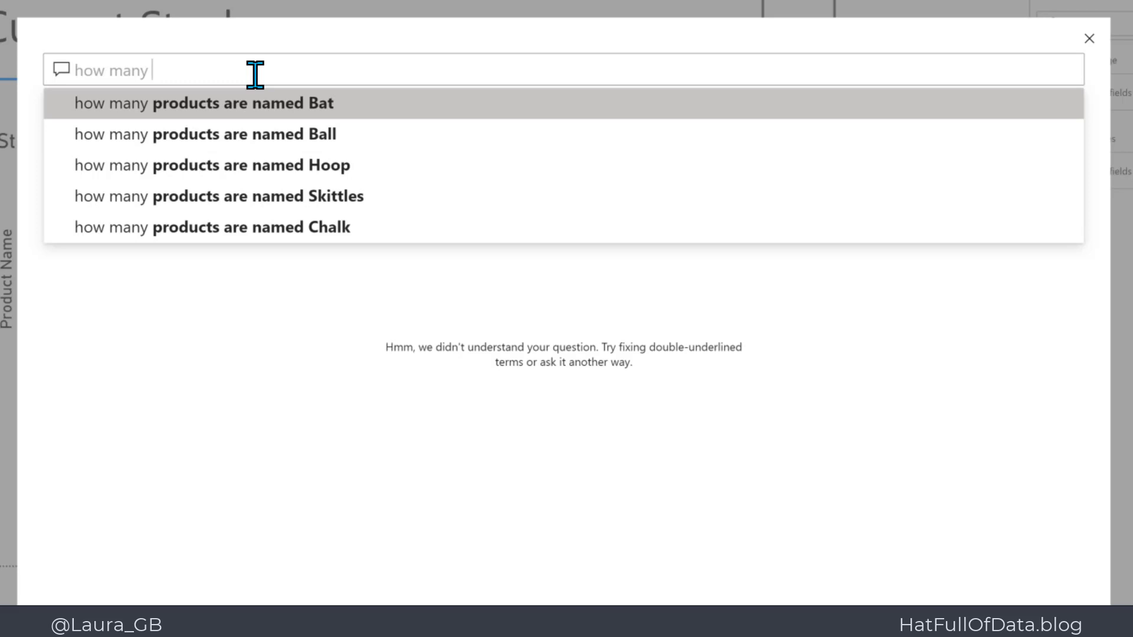
text(toys)
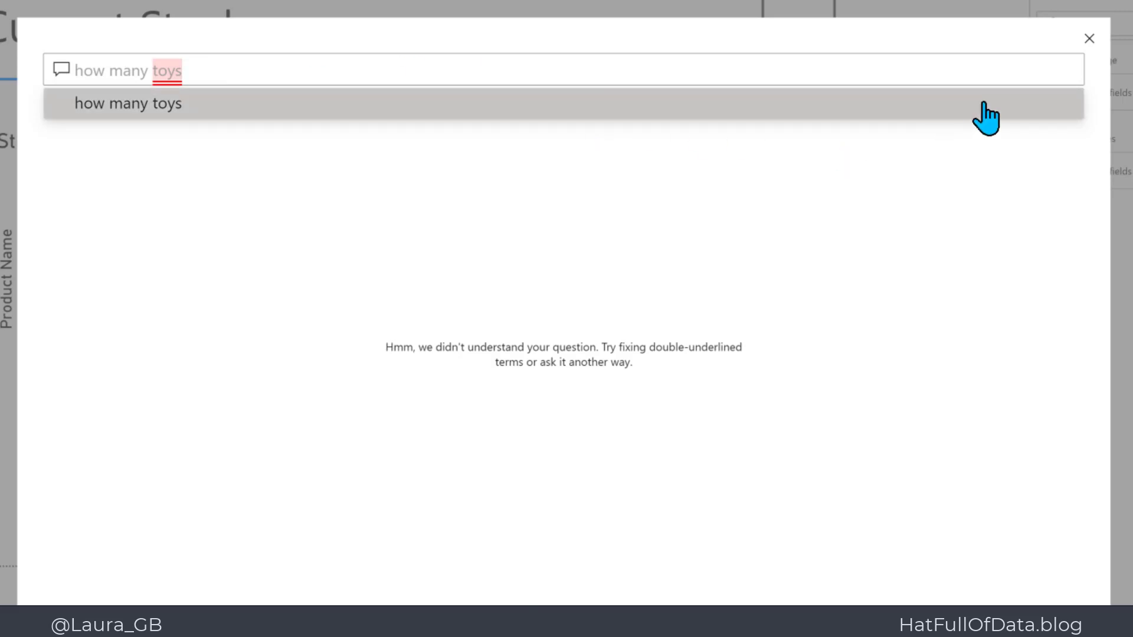
click(1089, 39)
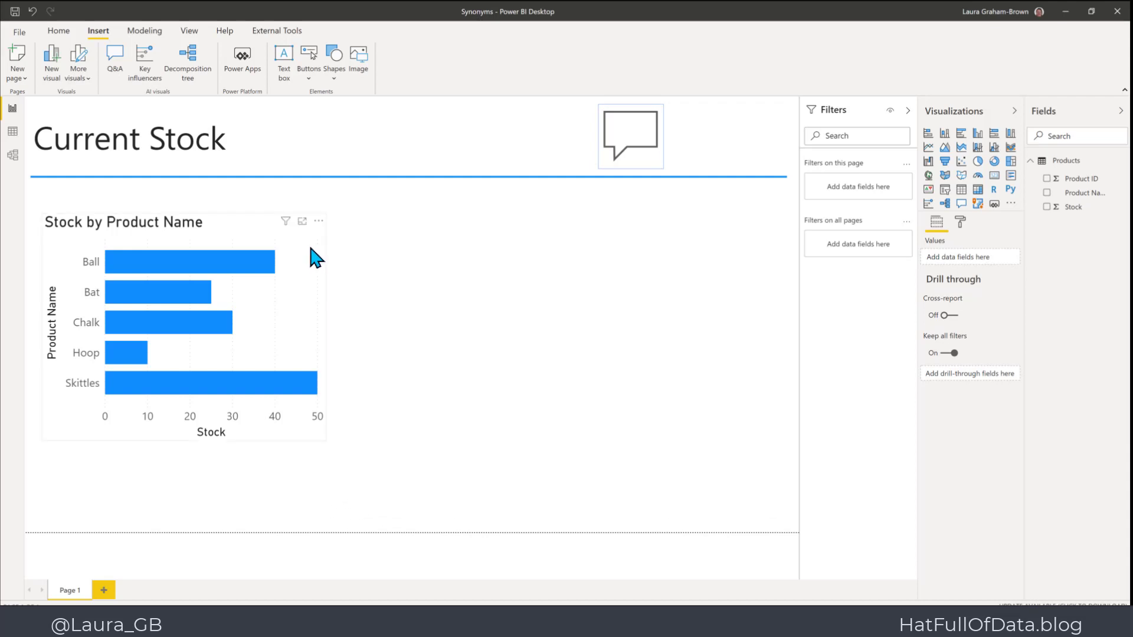
Rename the bar chart's Product Name axis field to 'Toy' so it reads 'Stock by Toy'
click(257, 227)
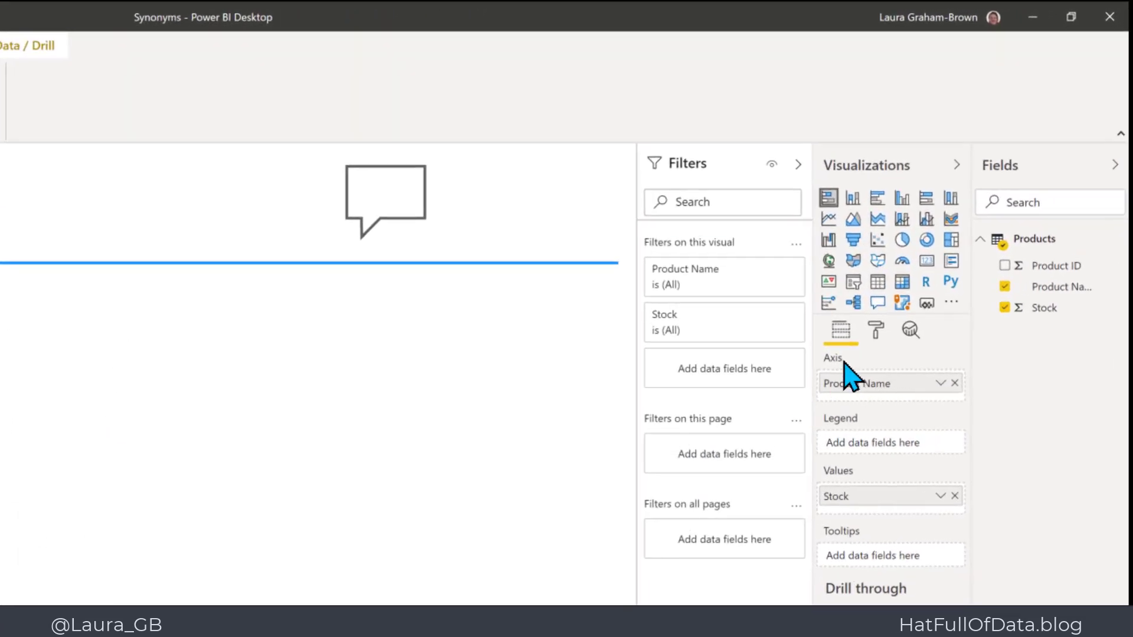
double_click(867, 385)
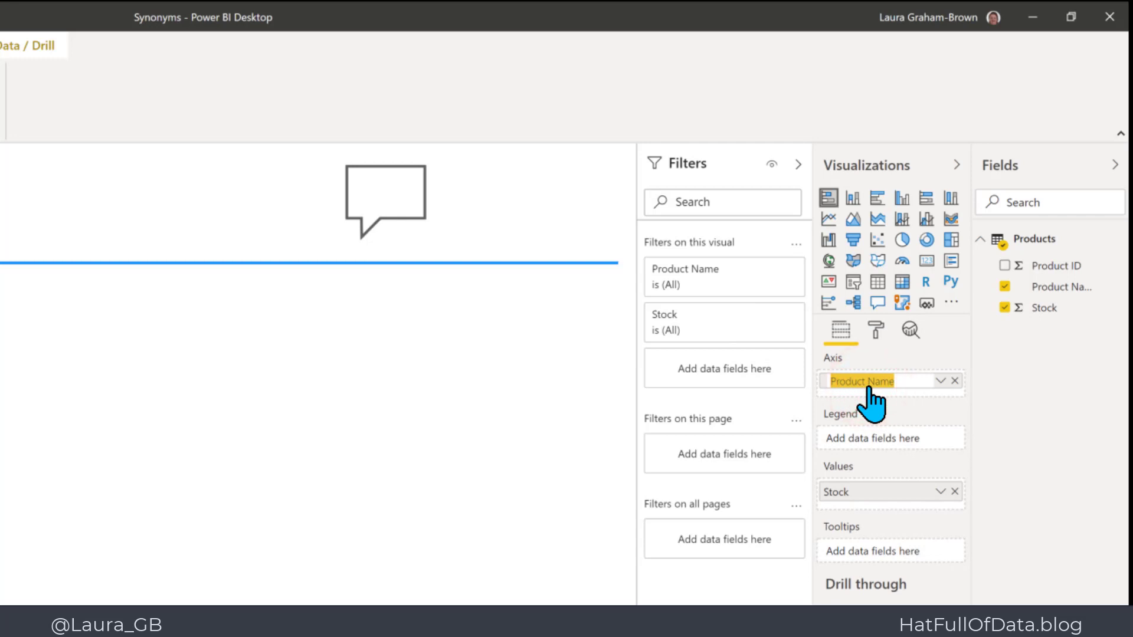
key(BackSpace)
text(Toy)
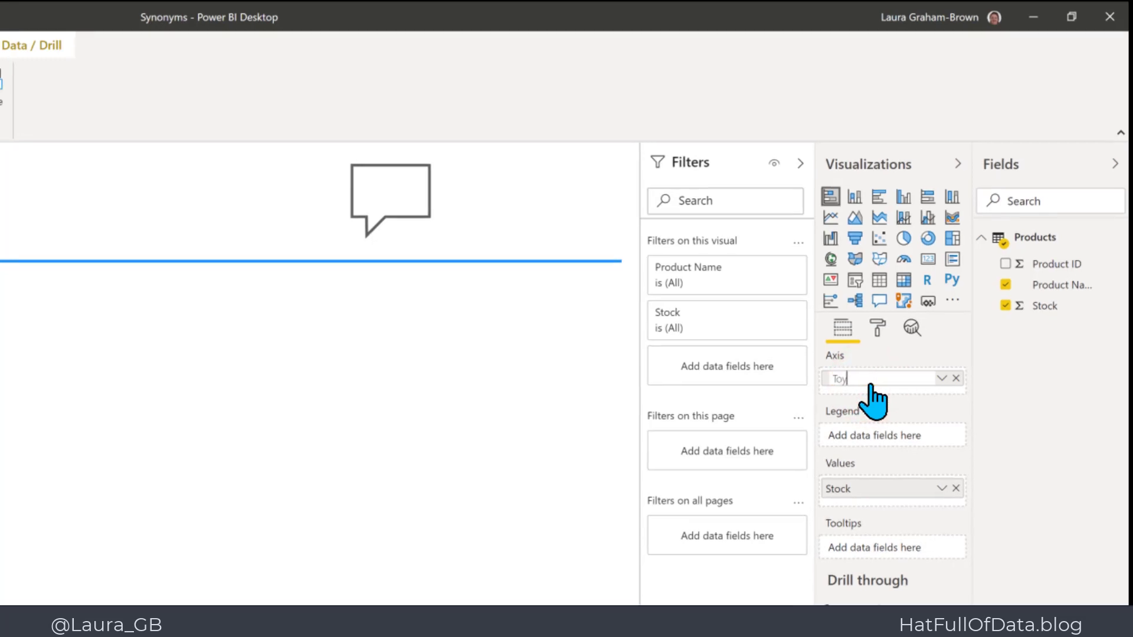
key(Return)
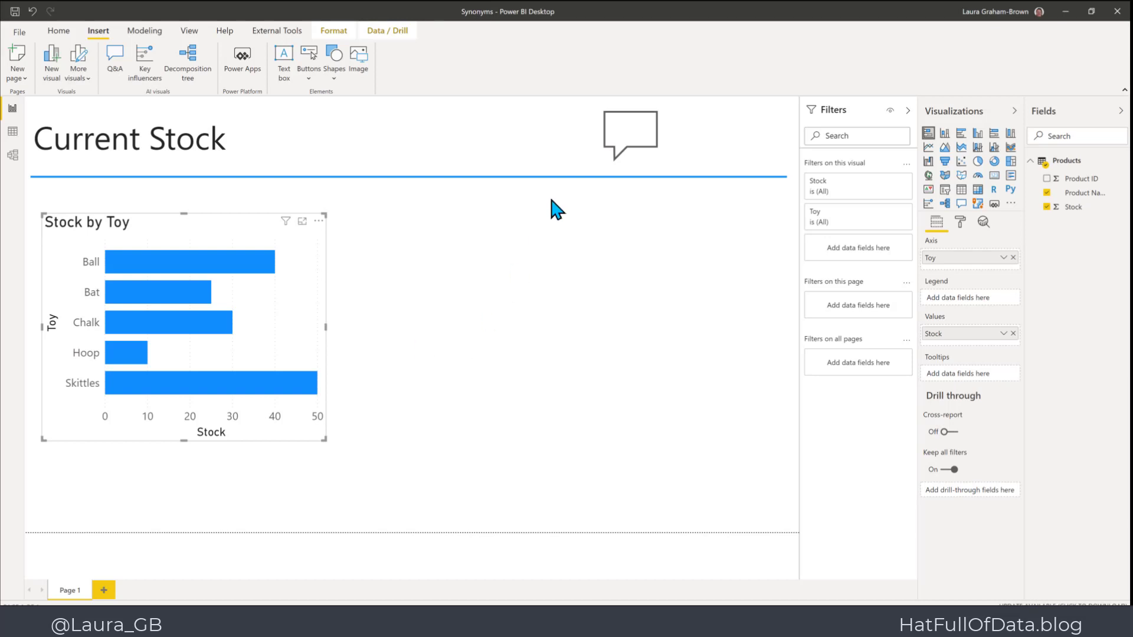
click(630, 142)
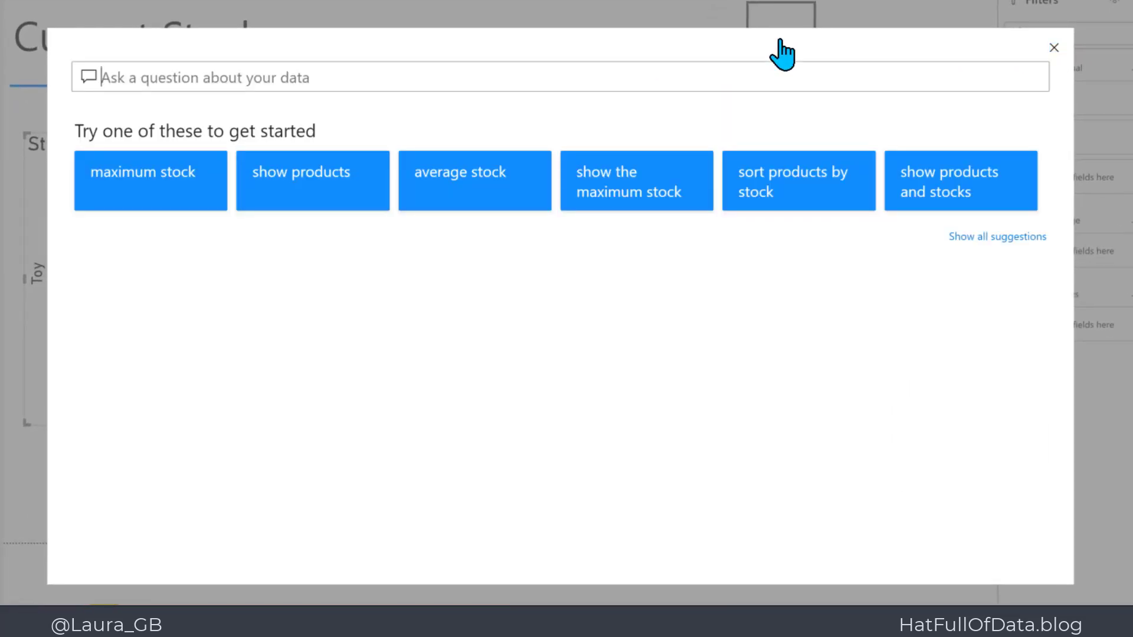
text(How many)
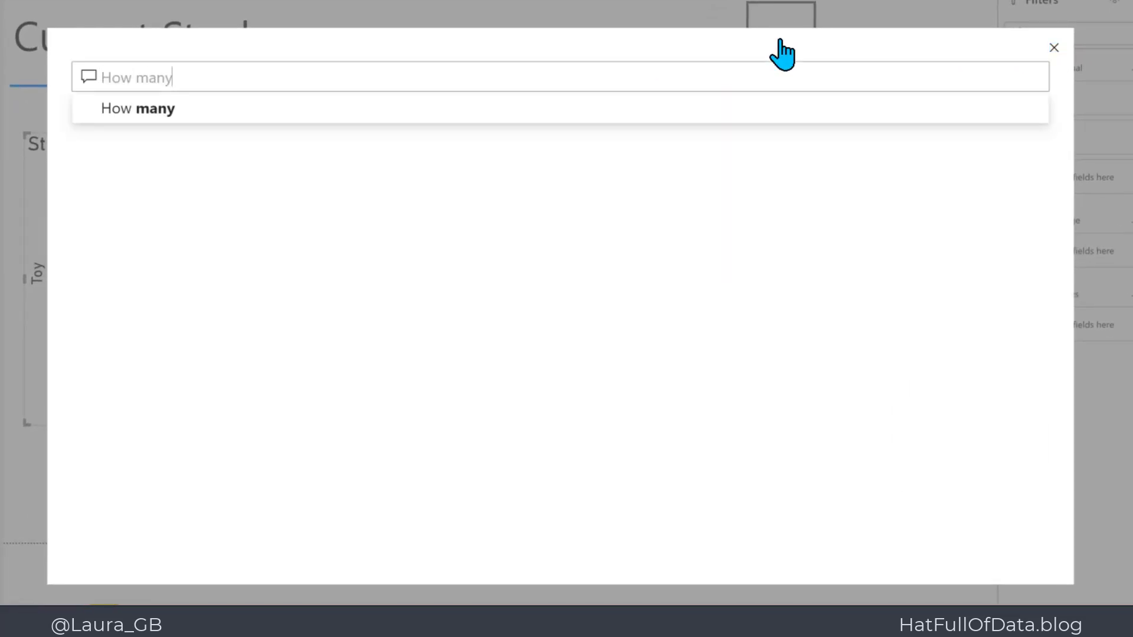
text( toys)
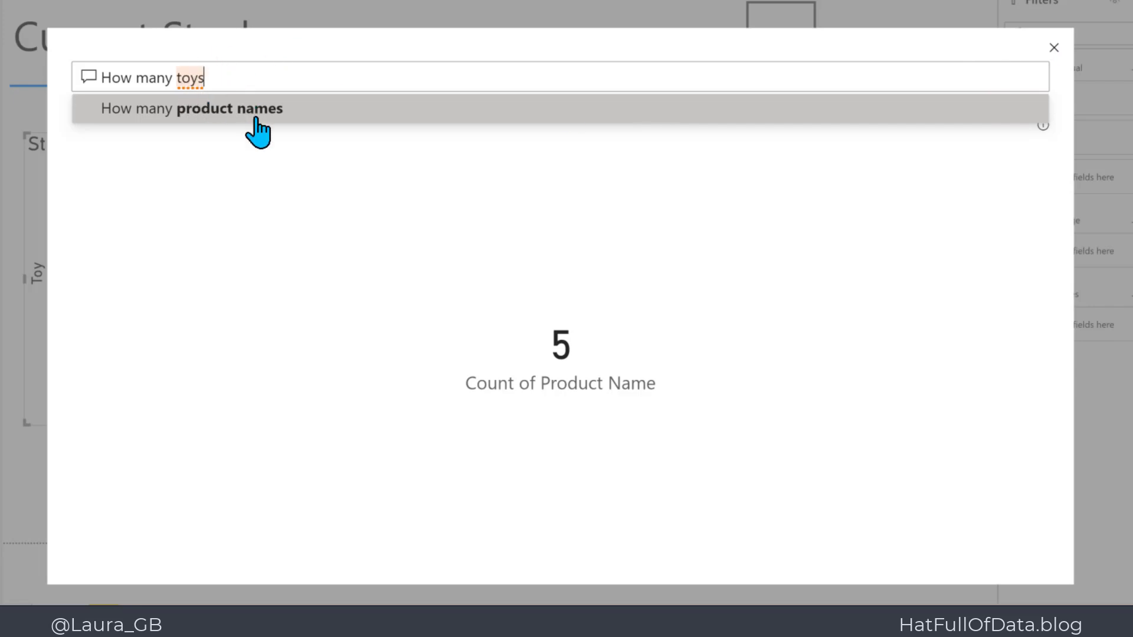
click(1054, 48)
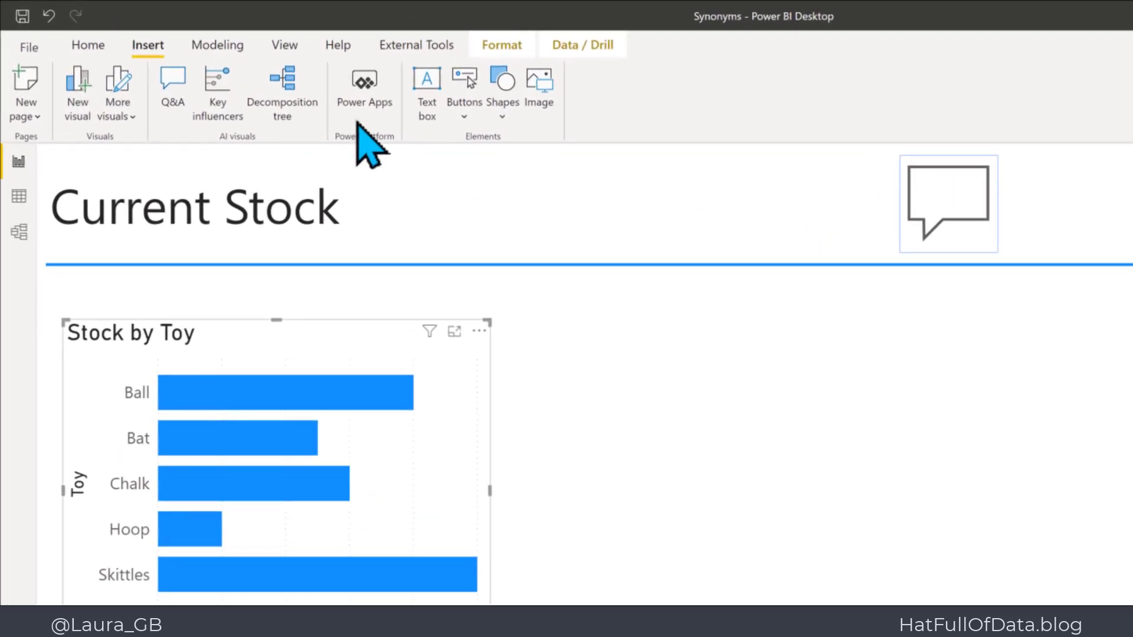
Launch Q&A setup from the Modeling commands
click(235, 46)
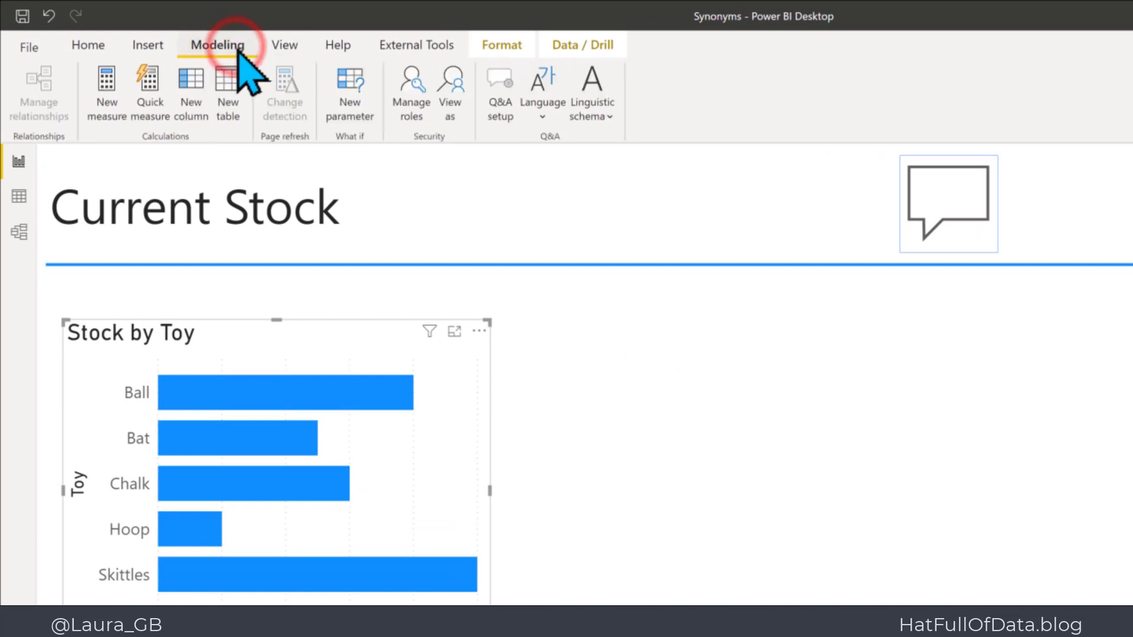
click(503, 112)
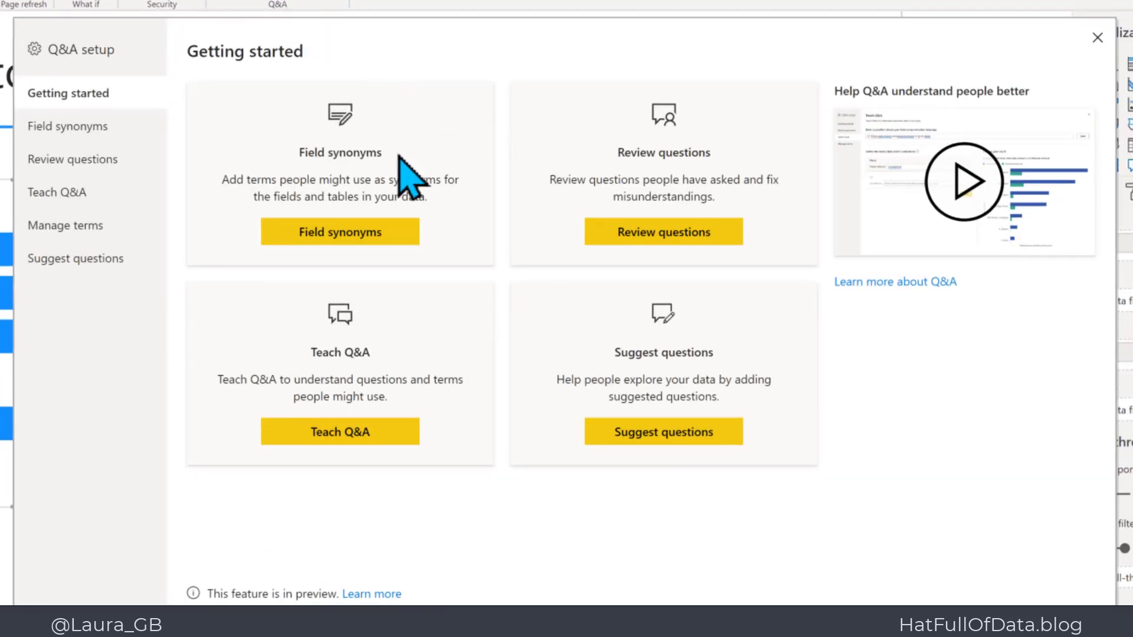
Add the suggested term 'Toy' as a synonym for Products' Product Name, then close Q&A setup
click(354, 235)
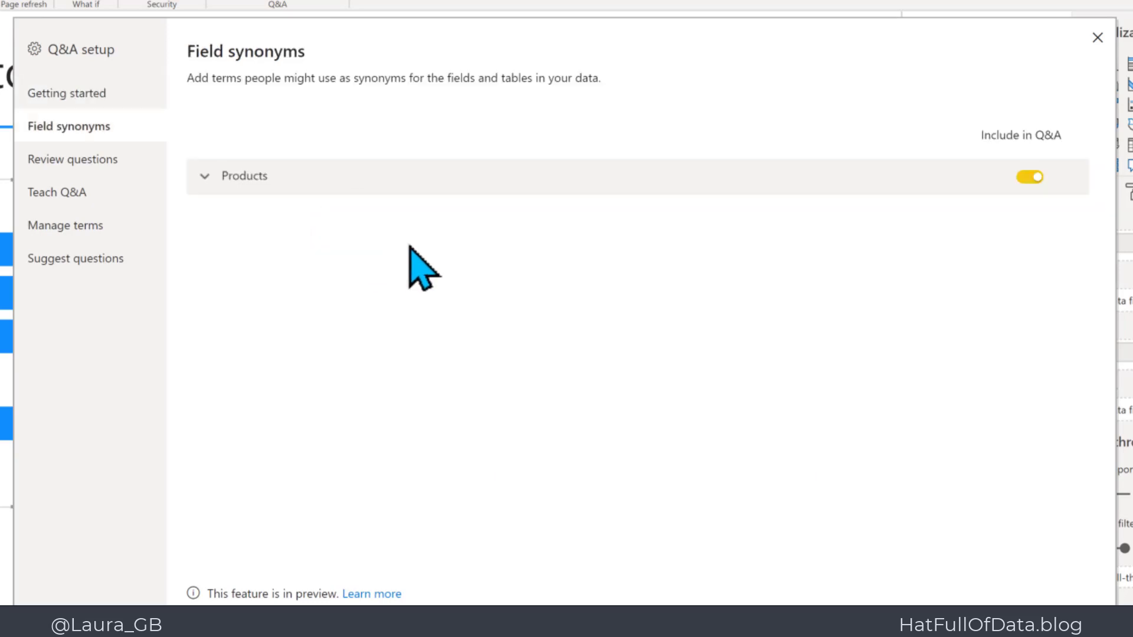
click(241, 176)
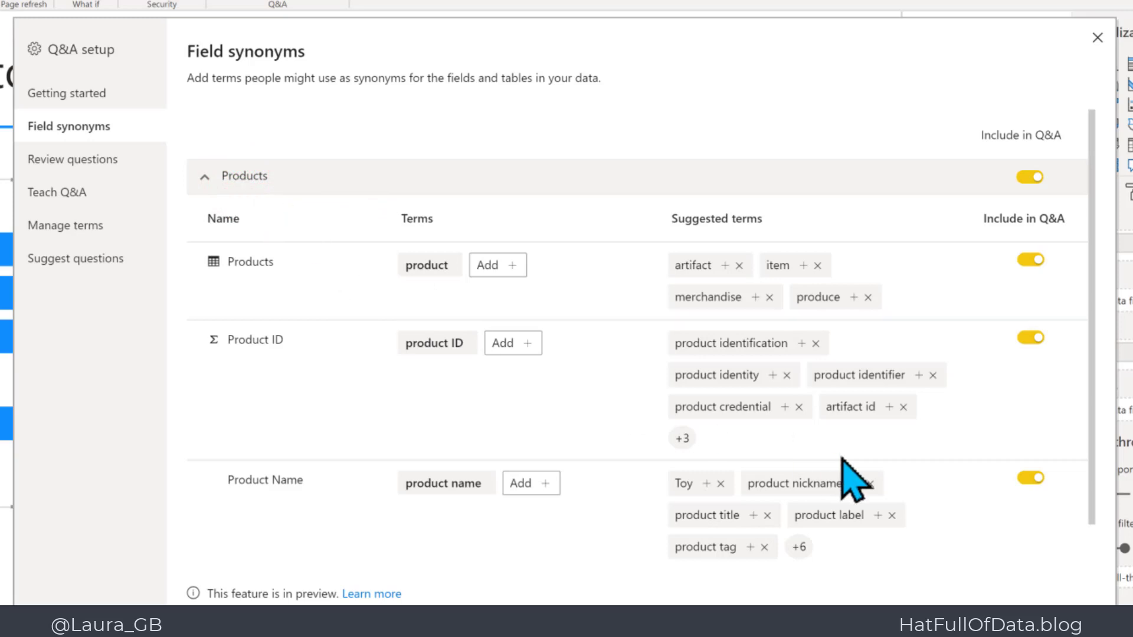
drag(1092, 505, 1095, 591)
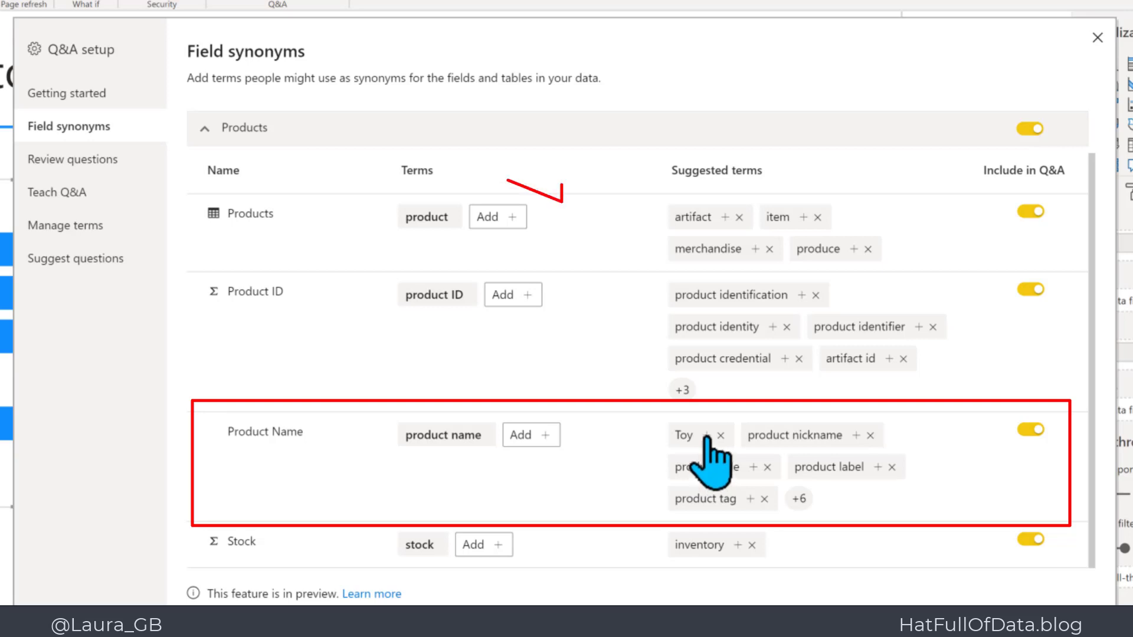
click(707, 436)
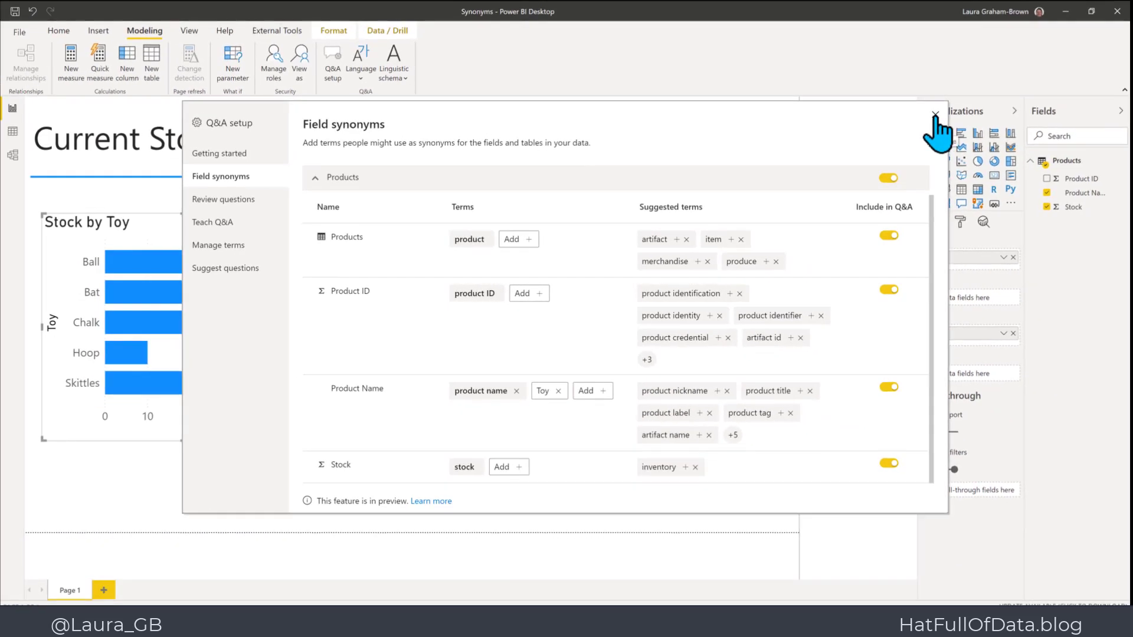
click(1045, 62)
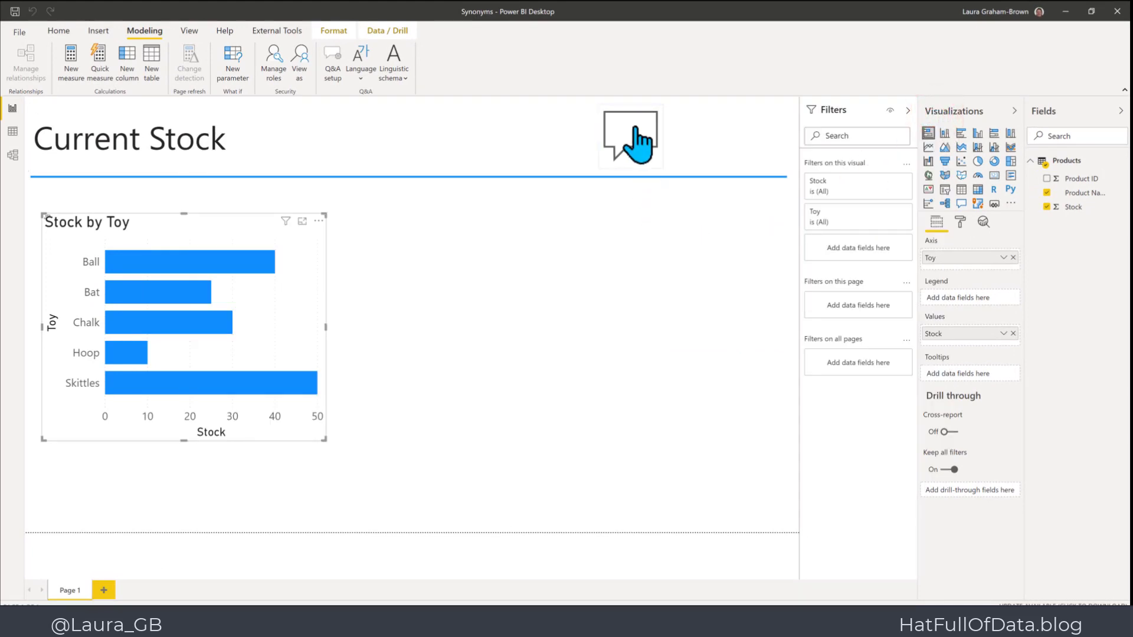
Ask Q&A 'how many toys', confirm Count of Product Name is 5, then clear the question
click(636, 129)
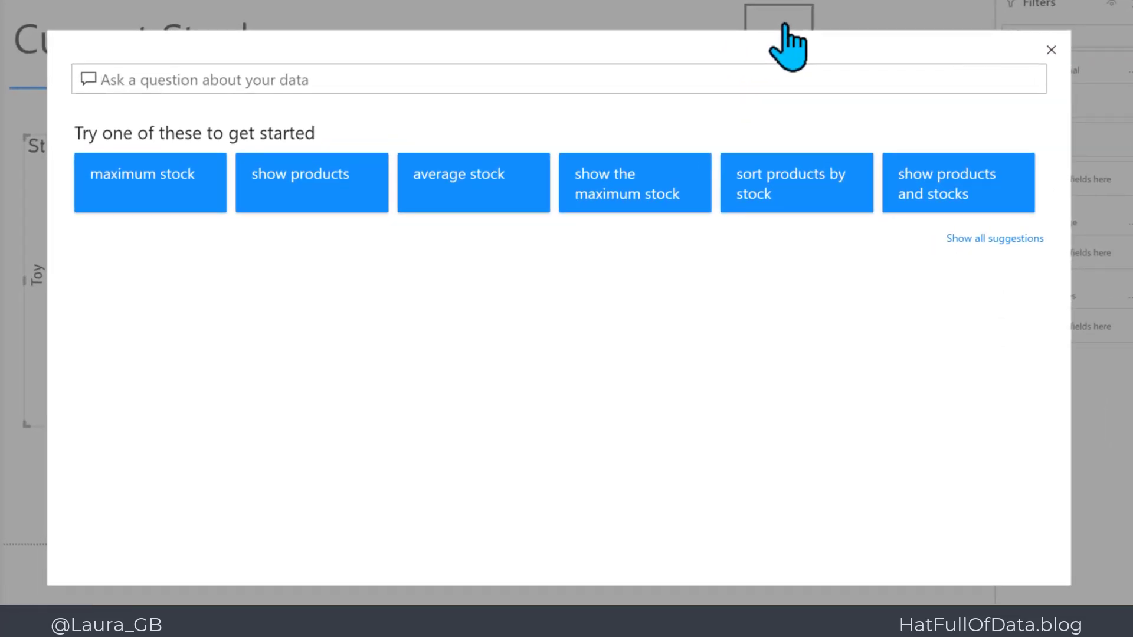
text(how ma)
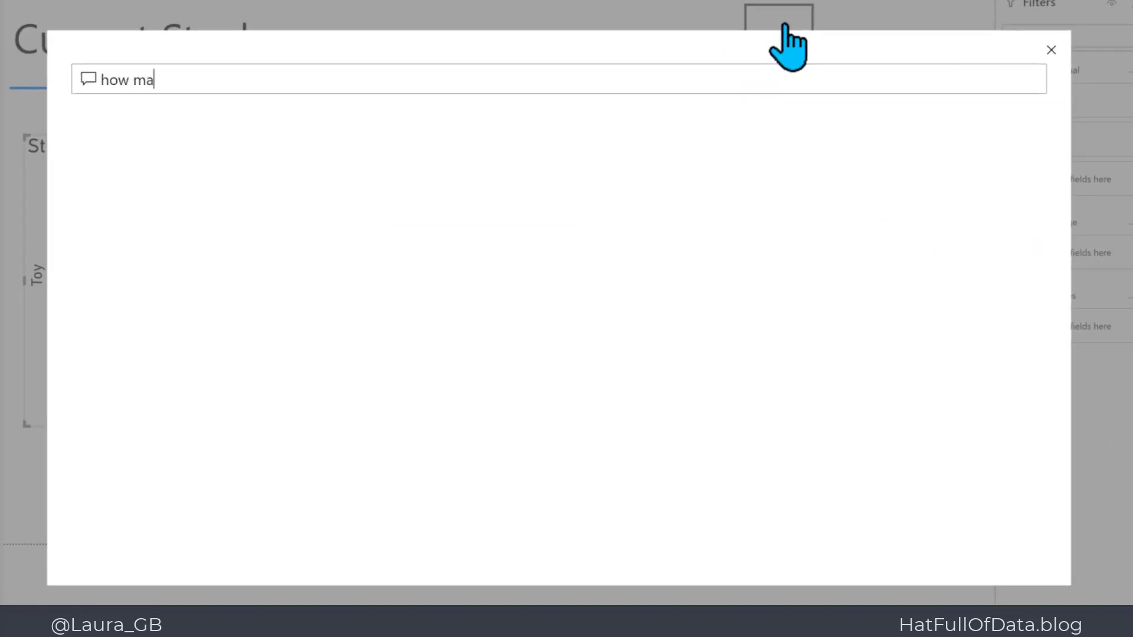
text(ny t)
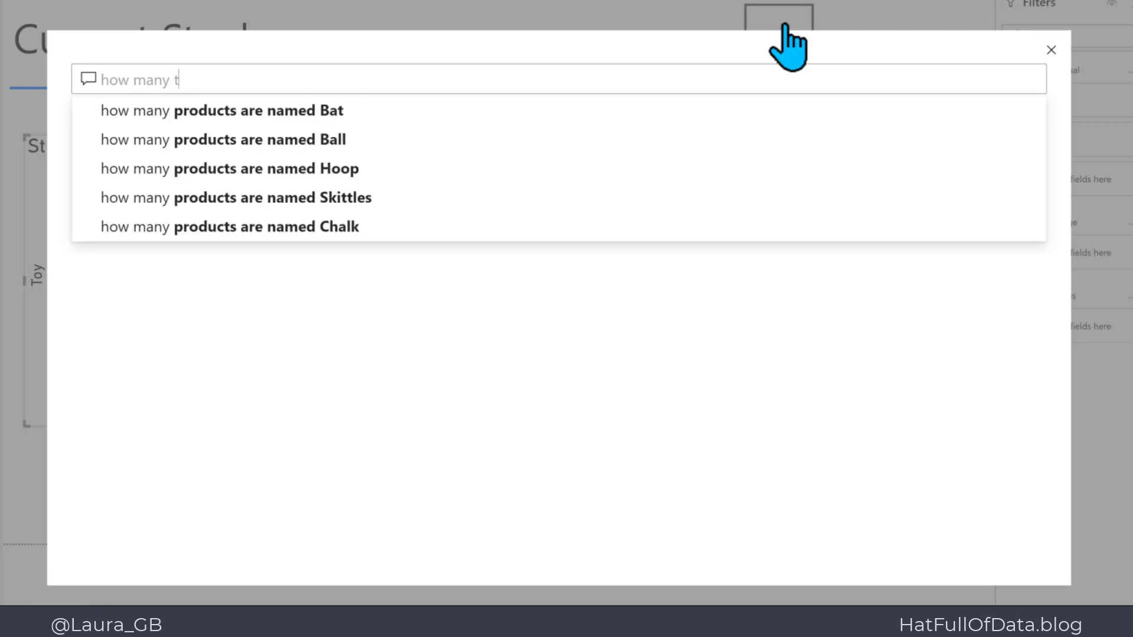
text(oys)
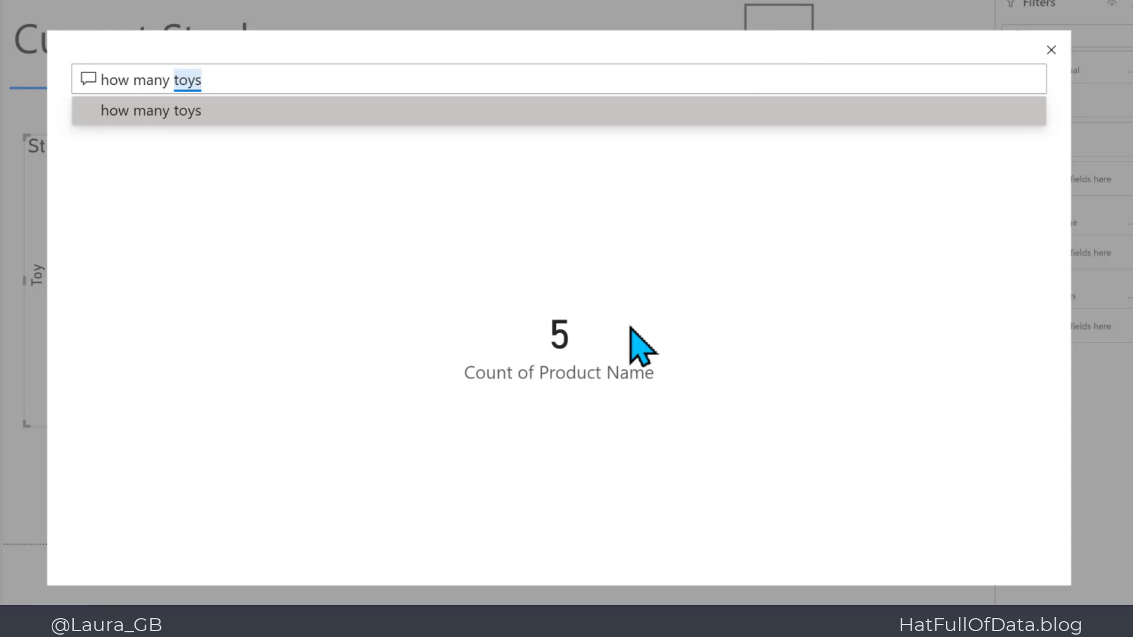
click(606, 82)
key(BackSpace)
key(BackSpace)
key(BackSpace)
key(BackSpace)
key(BackSpace)
key(BackSpace)
key(BackSpace)
key(BackSpace)
key(BackSpace)
key(BackSpace)
key(BackSpace)
key(BackSpace)
key(BackSpace)
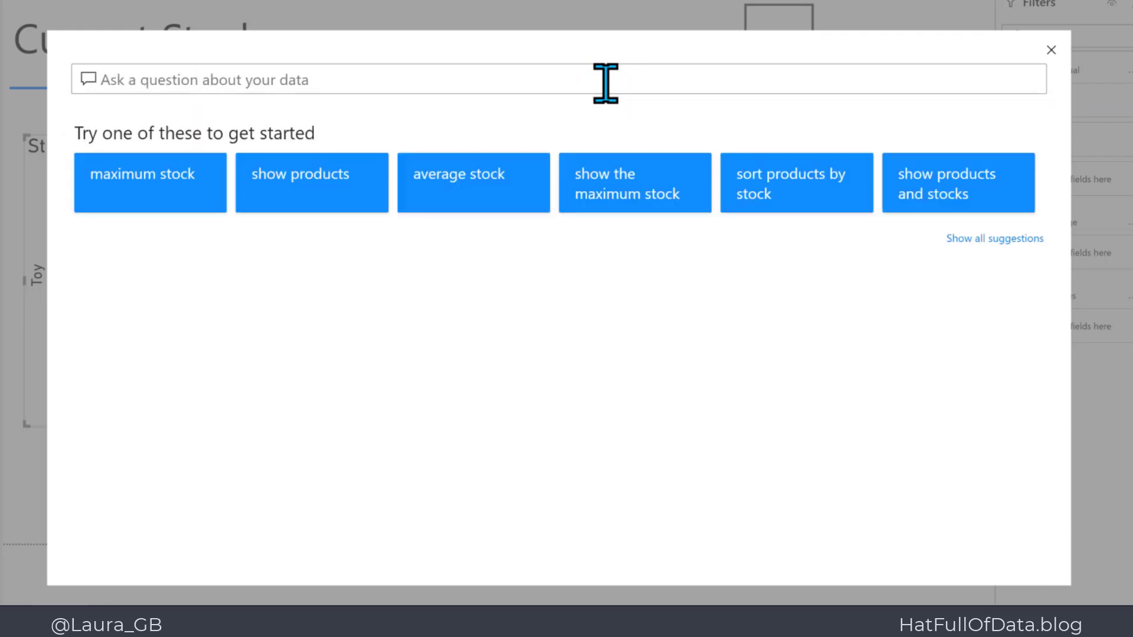
Ask Q&A 'List toys' to show Ball, Bat, Chalk, Hoop and Skittles in a Product Name table
text(Listtoys)
key(BackSpace)
key(BackSpace)
key(BackSpace)
key(BackSpace)
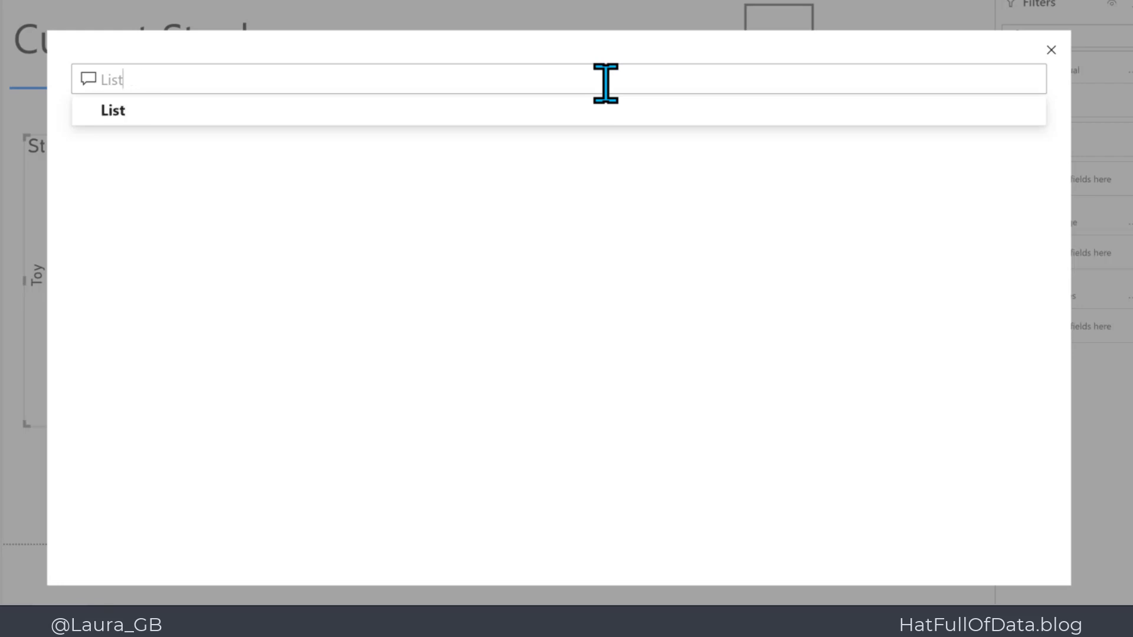
text(toys)
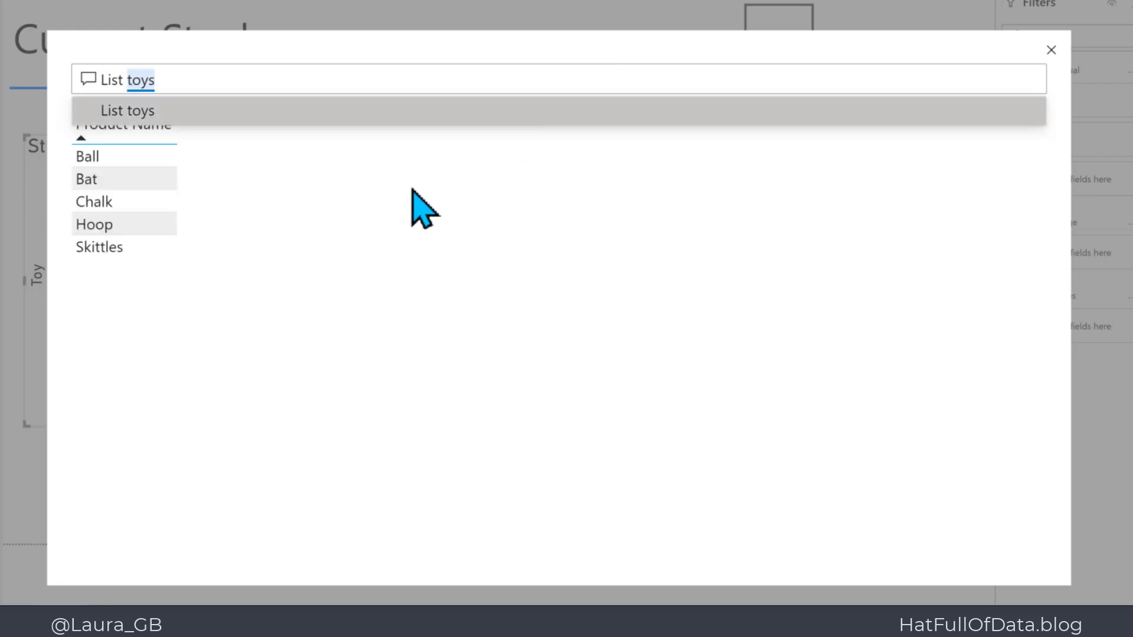
click(202, 235)
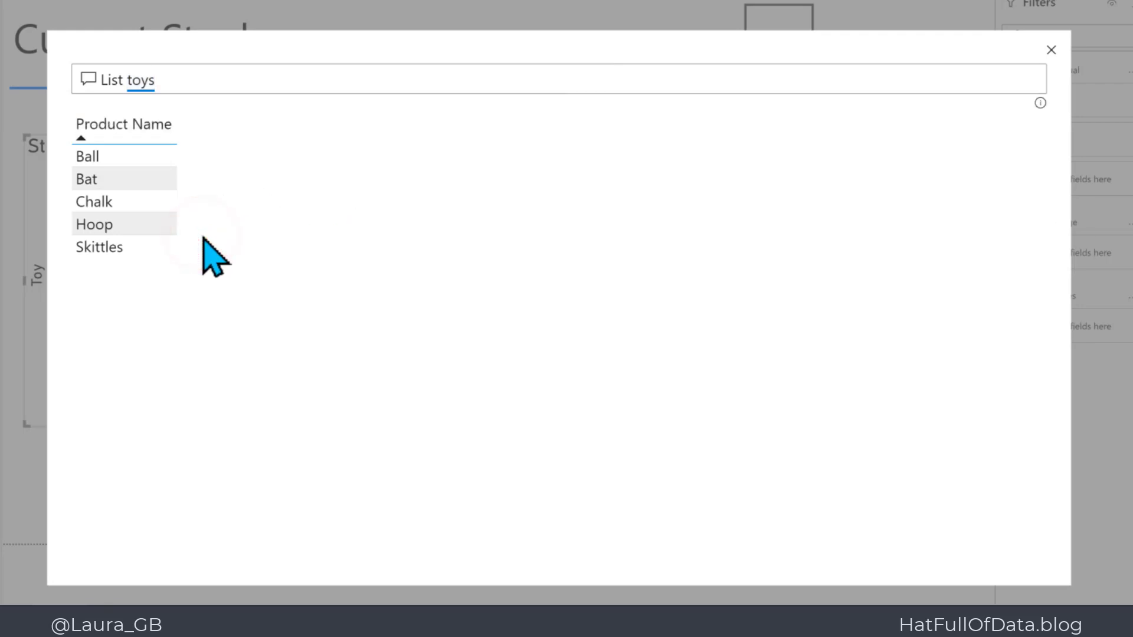